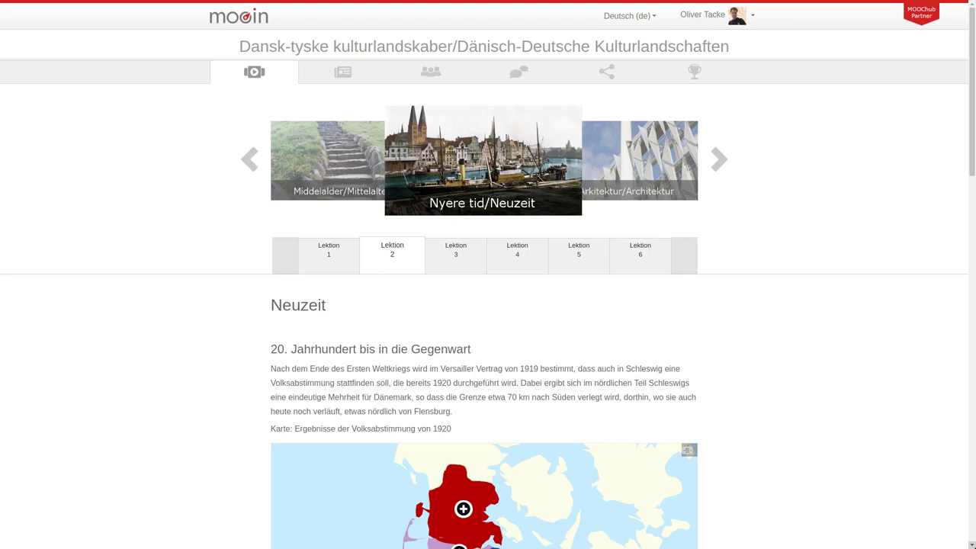
Open the map of the 1920 referendum results in the Neuzeit lesson in full-screen view
{"action": "scroll", "coordinate": [780, 233], "scroll_direction": "down", "scroll_amount": 3}
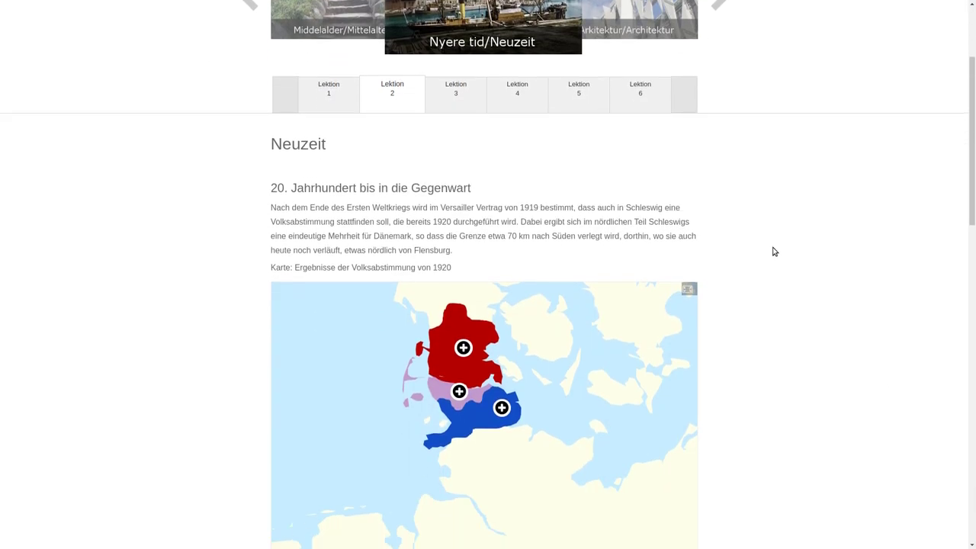
{"action": "scroll", "coordinate": [770, 252], "scroll_direction": "down", "scroll_amount": 2}
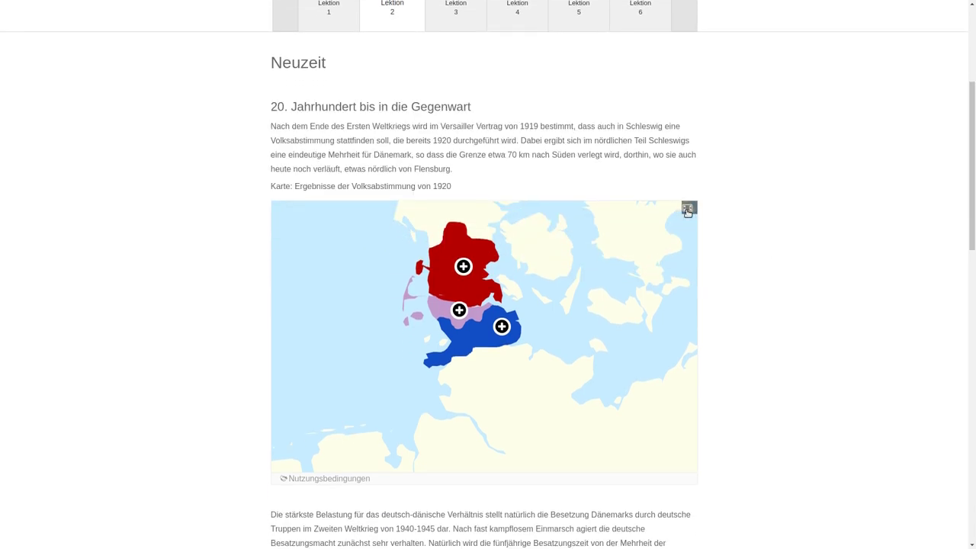
{"action": "left_click", "coordinate": [687, 210]}
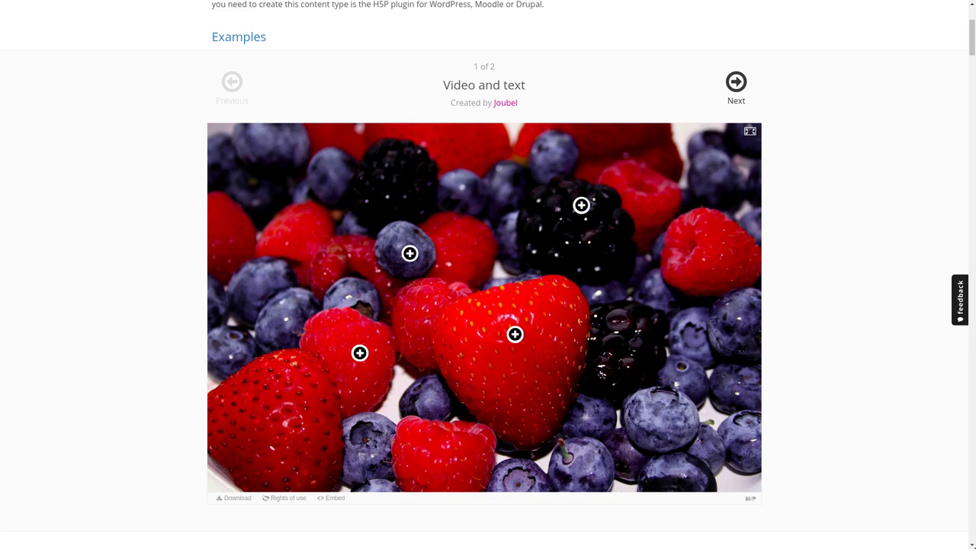
Create new interactive content from the H5P account page using the Image Hotspots content type
{"action": "scroll", "coordinate": [801, 259], "scroll_direction": "up", "scroll_amount": 3}
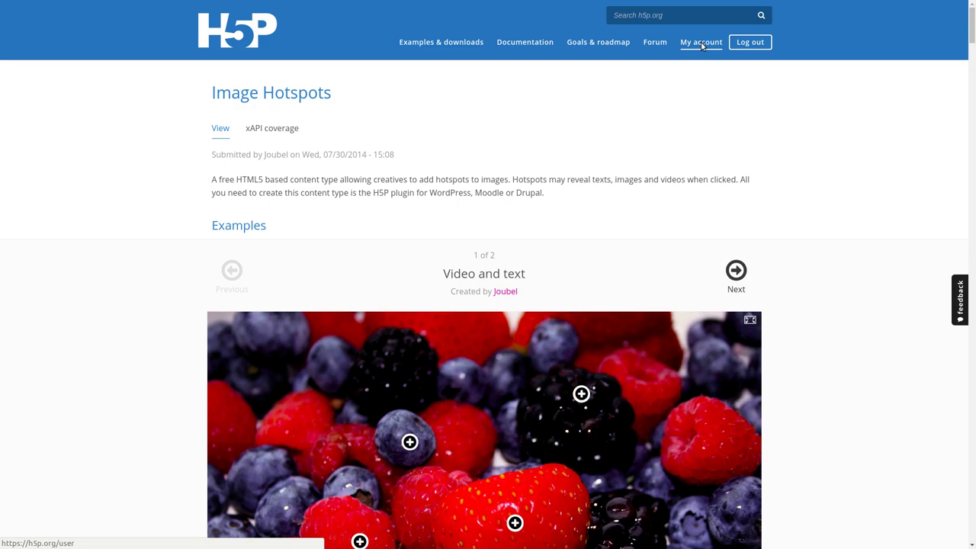
{"action": "left_click", "coordinate": [703, 46]}
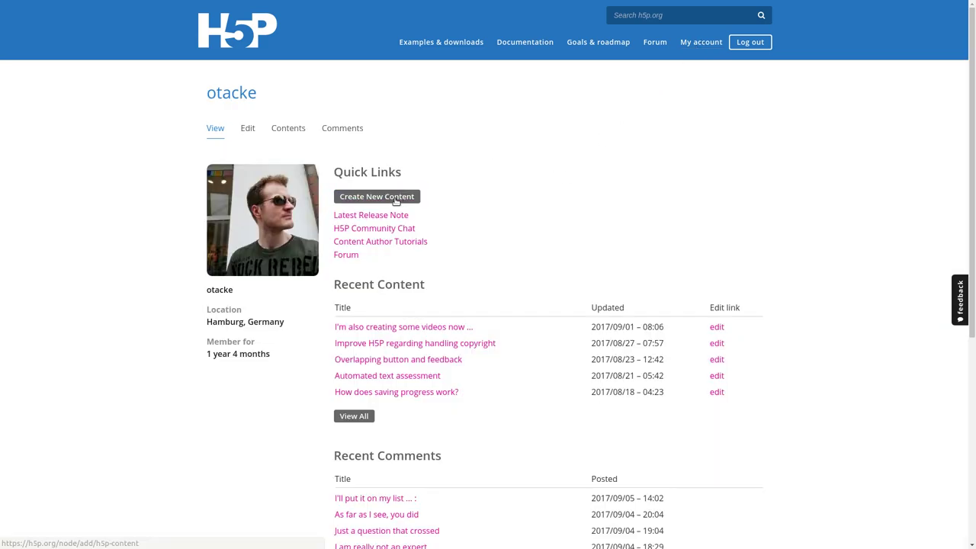
{"action": "left_click", "coordinate": [403, 197]}
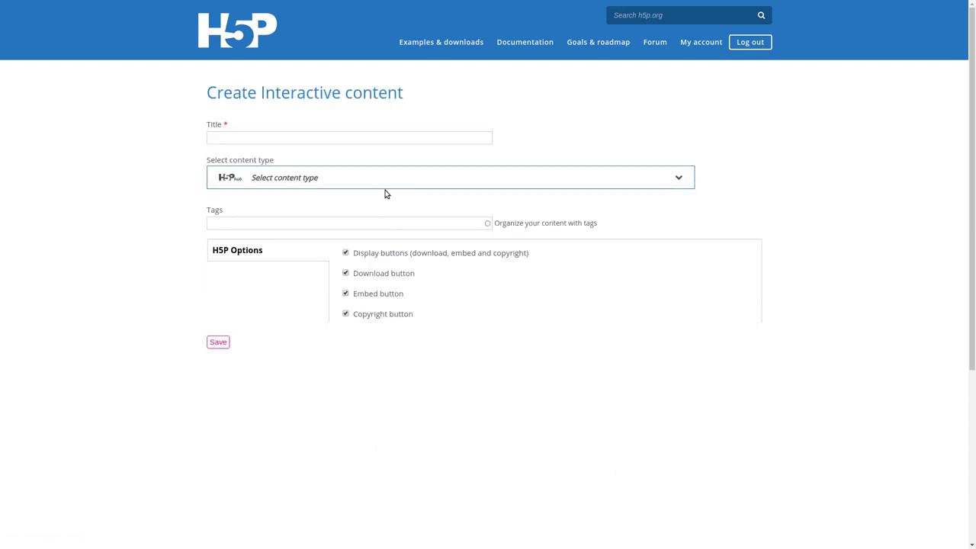
{"action": "left_click", "coordinate": [385, 182]}
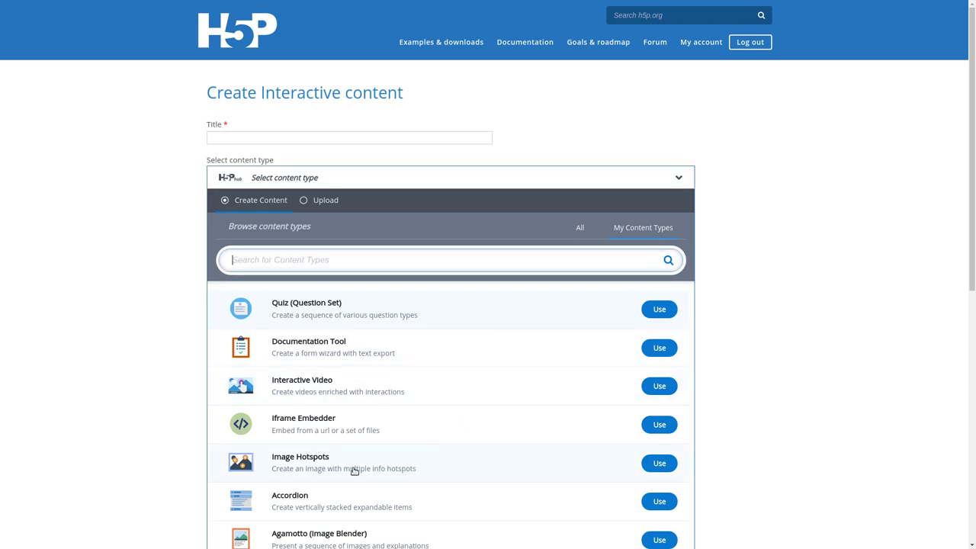
{"action": "left_click", "coordinate": [659, 463]}
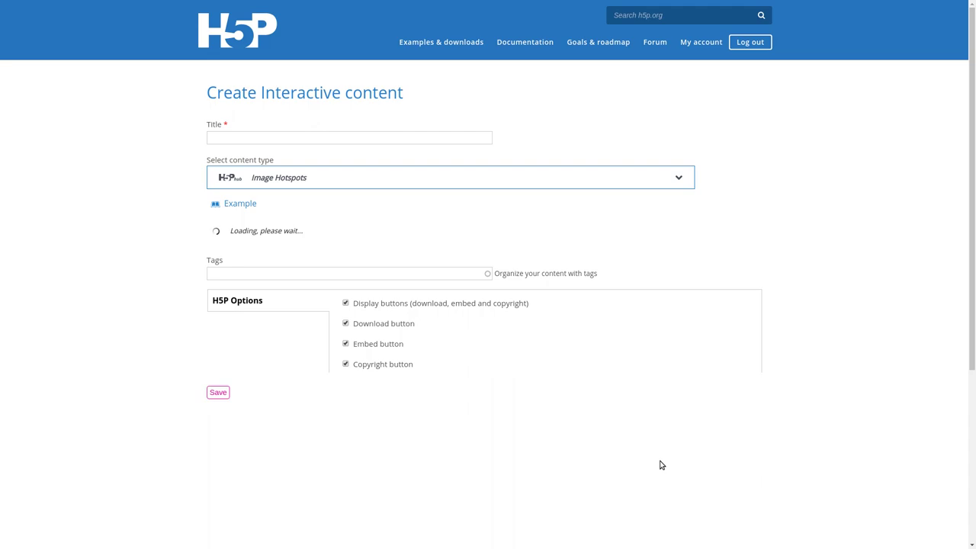
Title the content "cat and dog" and upload cat_and_dog.jpg from the Desktop as its background image
{"action": "left_click", "coordinate": [303, 136]}
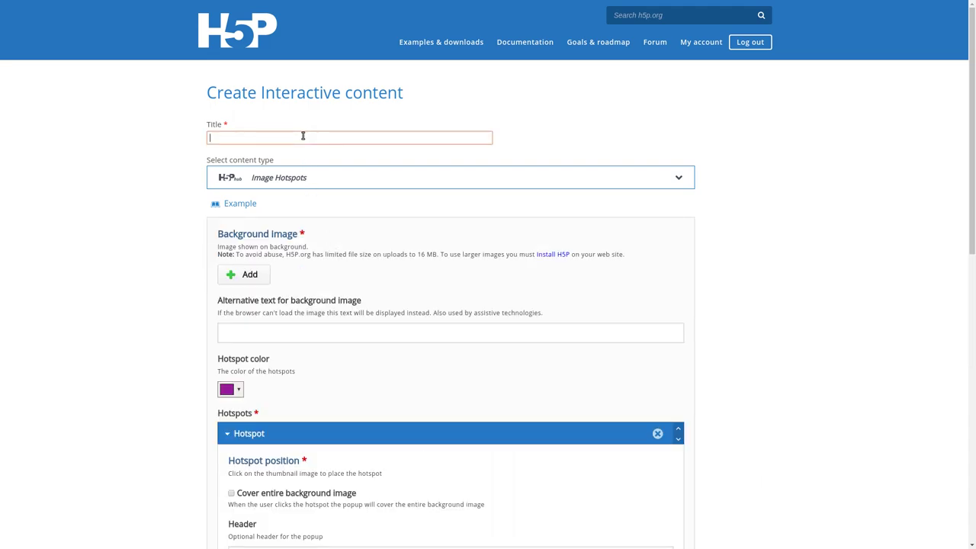
{"action": "type", "text": "cat and dog"}
{"action": "left_click", "coordinate": [261, 279]}
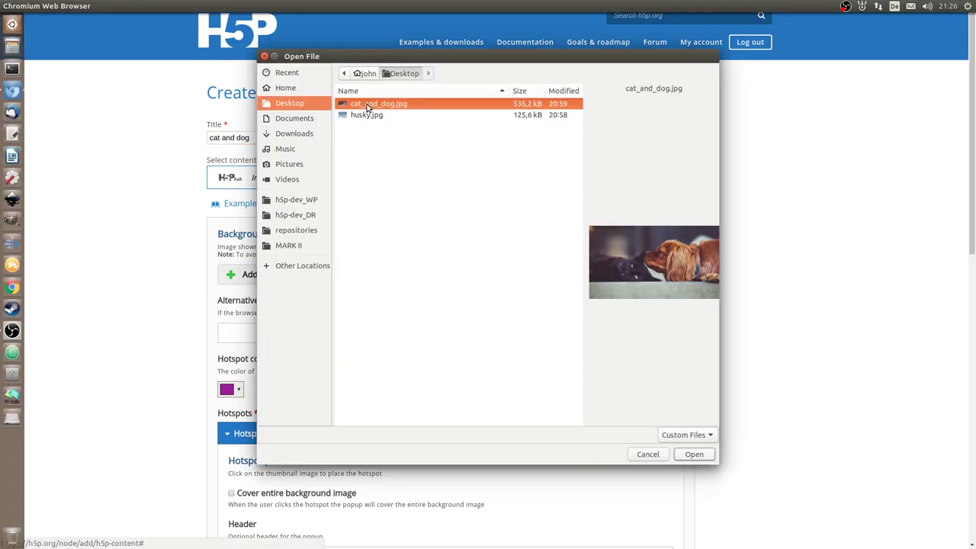
{"action": "left_click", "coordinate": [691, 456]}
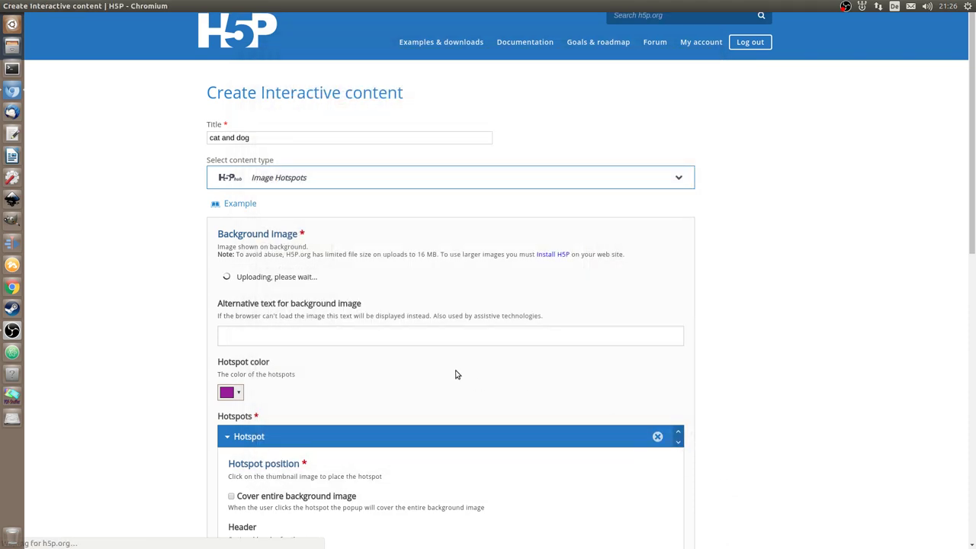
Set the background image's alternative text to "cat and dog lying on the floor"
{"action": "scroll", "coordinate": [457, 370], "scroll_direction": "down", "scroll_amount": 2}
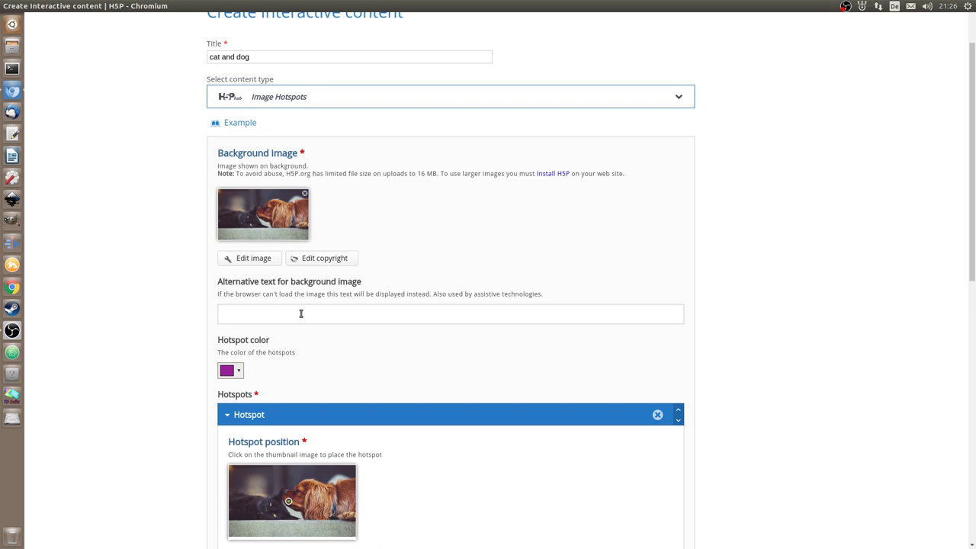
{"action": "left_click", "coordinate": [301, 313]}
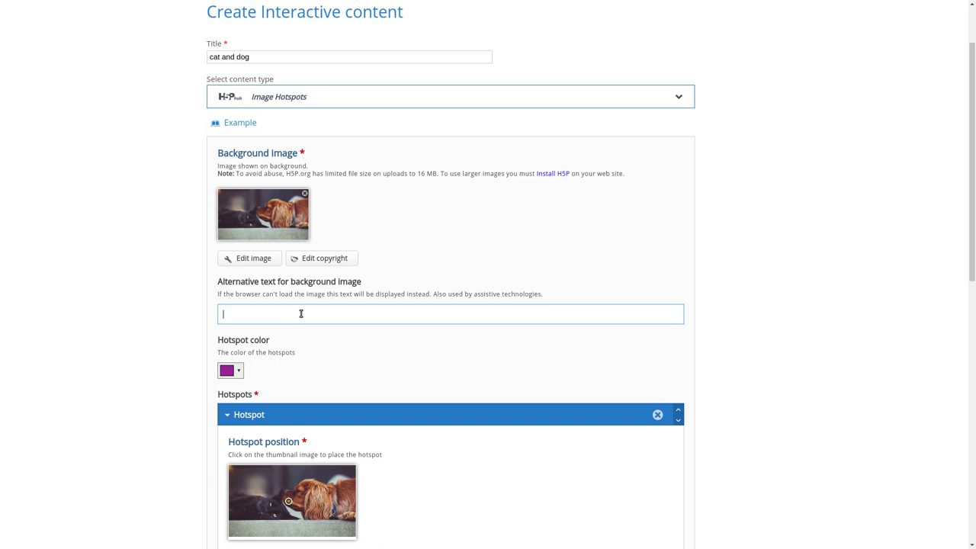
{"action": "type", "text": "cat and dog lying on the floor"}
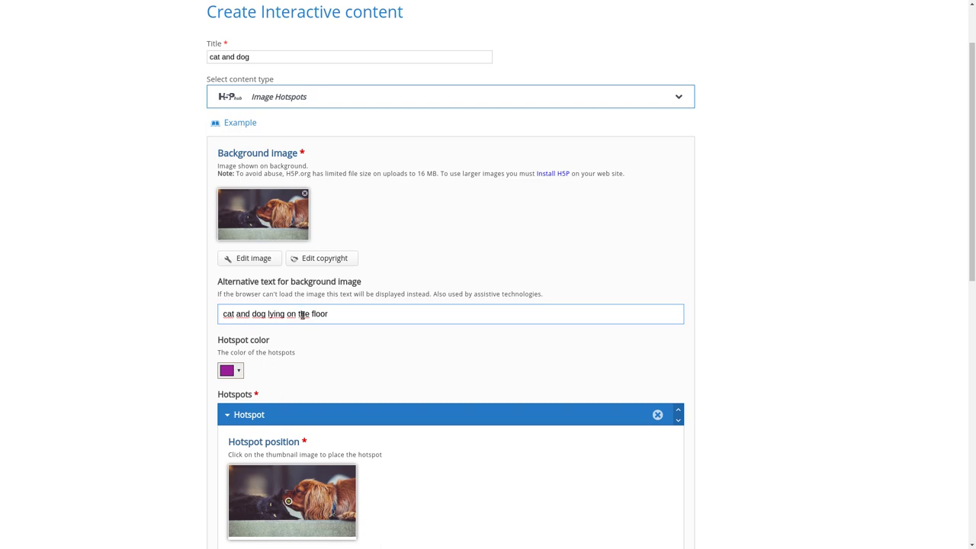
Change the hotspot color to the blue #1d3d99
{"action": "scroll", "coordinate": [309, 305], "scroll_direction": "down", "scroll_amount": 2}
{"action": "scroll", "coordinate": [289, 278], "scroll_direction": "down", "scroll_amount": 1}
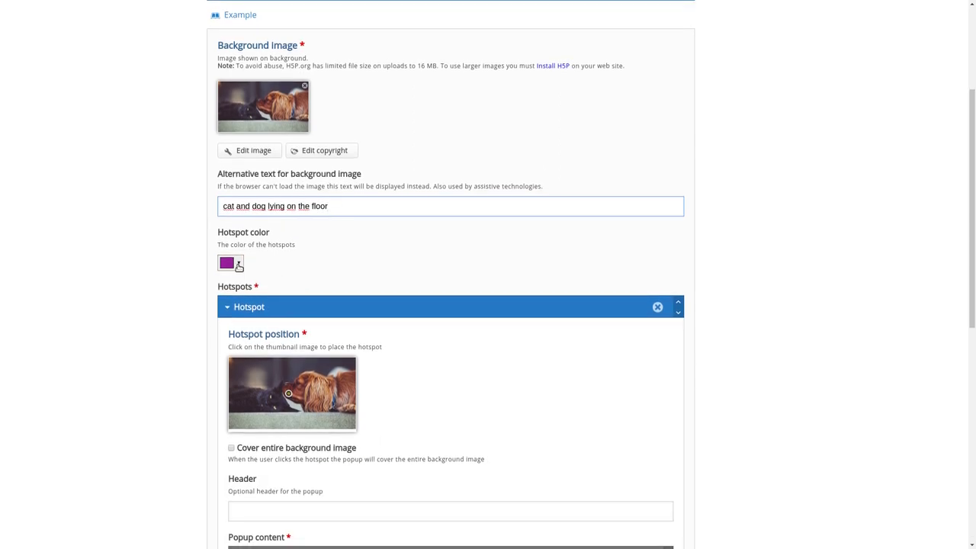
{"action": "left_click", "coordinate": [239, 265]}
{"action": "left_click", "coordinate": [305, 322]}
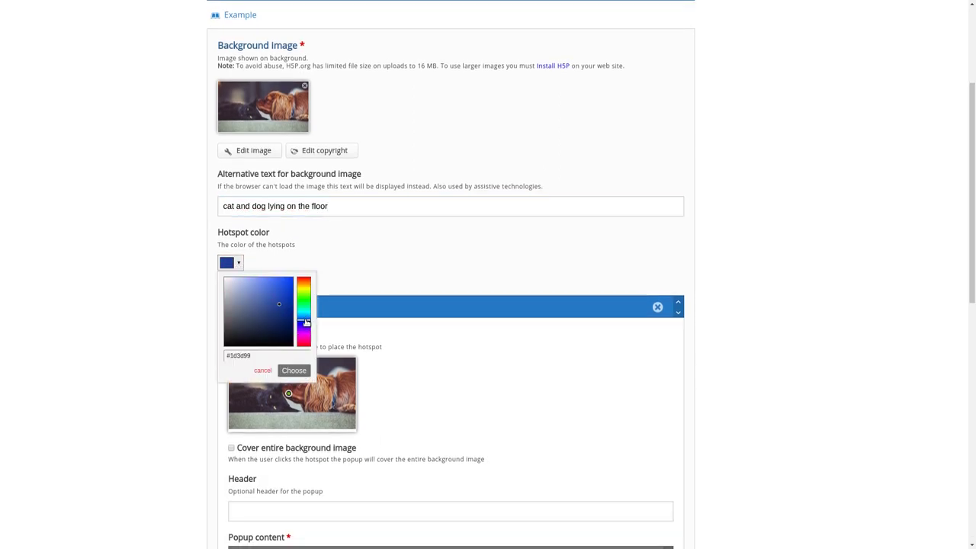
{"action": "left_click", "coordinate": [293, 371]}
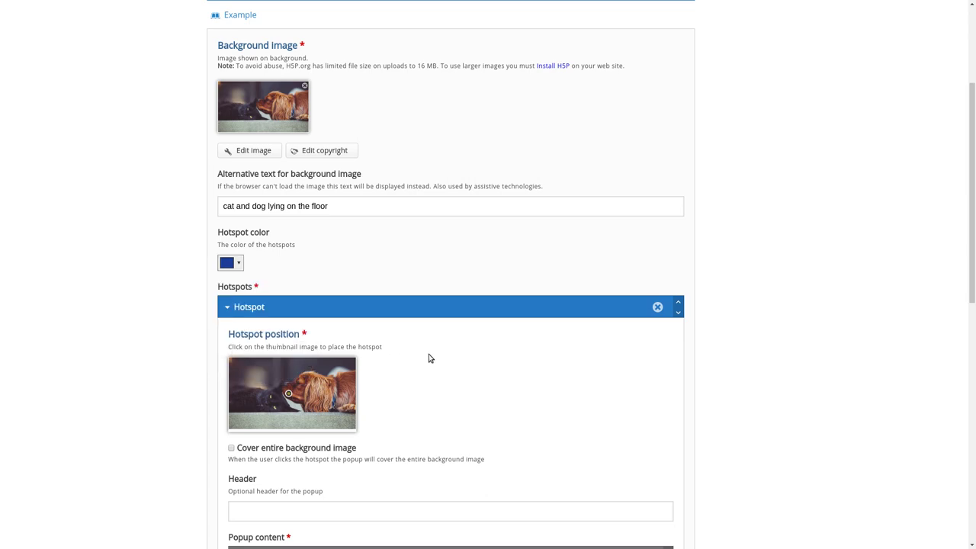
Place the first hotspot on the dog's head in the thumbnail and set its popup header to "DOG"
{"action": "scroll", "coordinate": [429, 358], "scroll_direction": "down", "scroll_amount": 1}
{"action": "scroll", "coordinate": [435, 283], "scroll_direction": "down", "scroll_amount": 1}
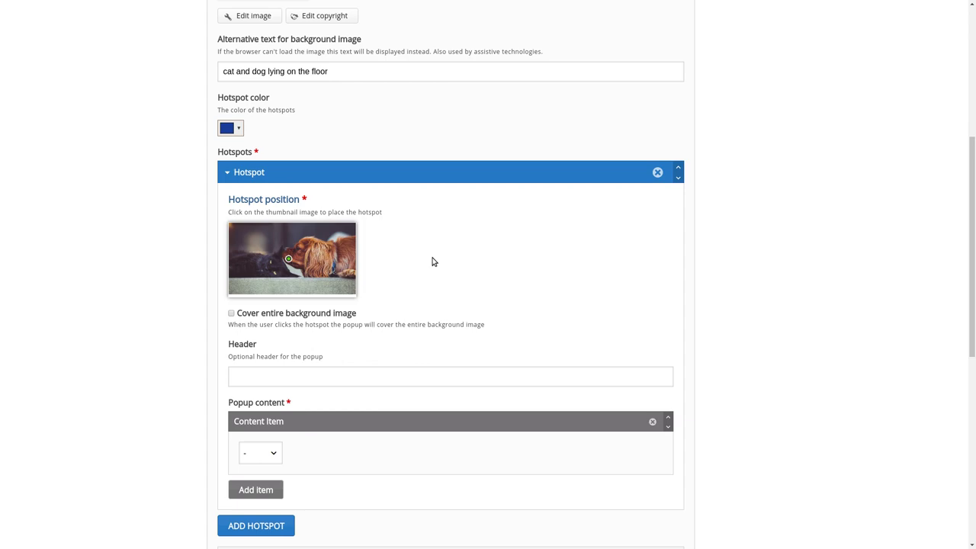
{"action": "left_click", "coordinate": [316, 259]}
{"action": "scroll", "coordinate": [294, 322], "scroll_direction": "down", "scroll_amount": 1}
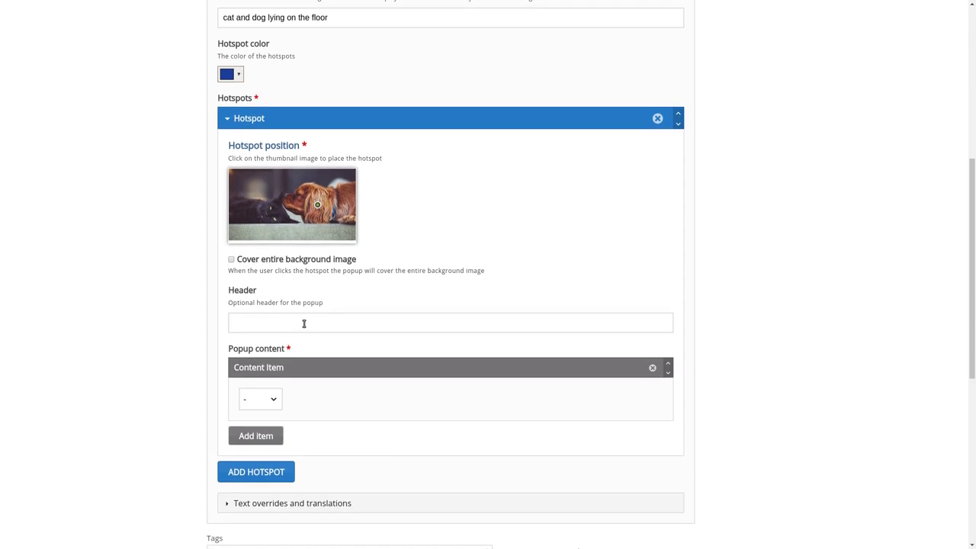
{"action": "left_click", "coordinate": [303, 323]}
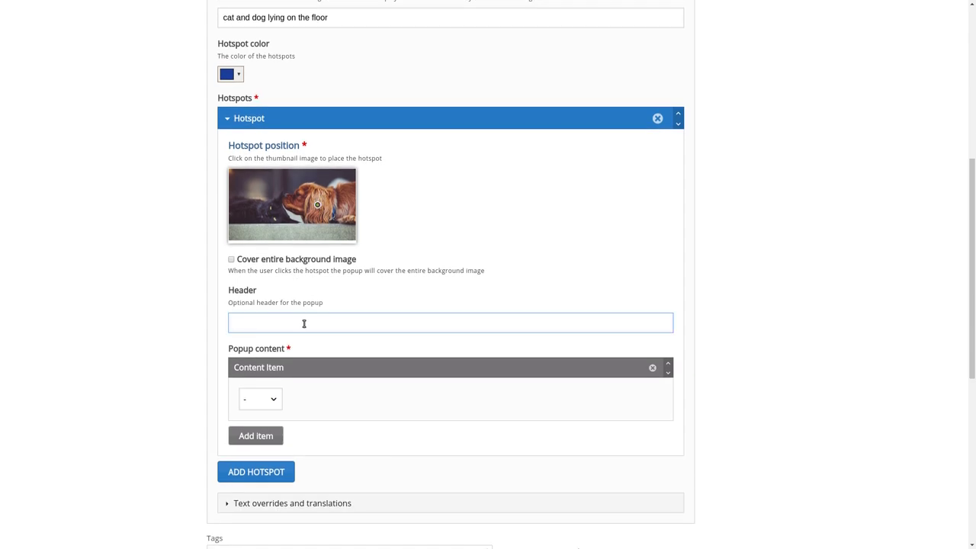
{"action": "type", "text": "DOG"}
Make the DOG hotspot's first popup content item a Text item reading "This is a dog."
{"action": "scroll", "coordinate": [304, 324], "scroll_direction": "down", "scroll_amount": 2}
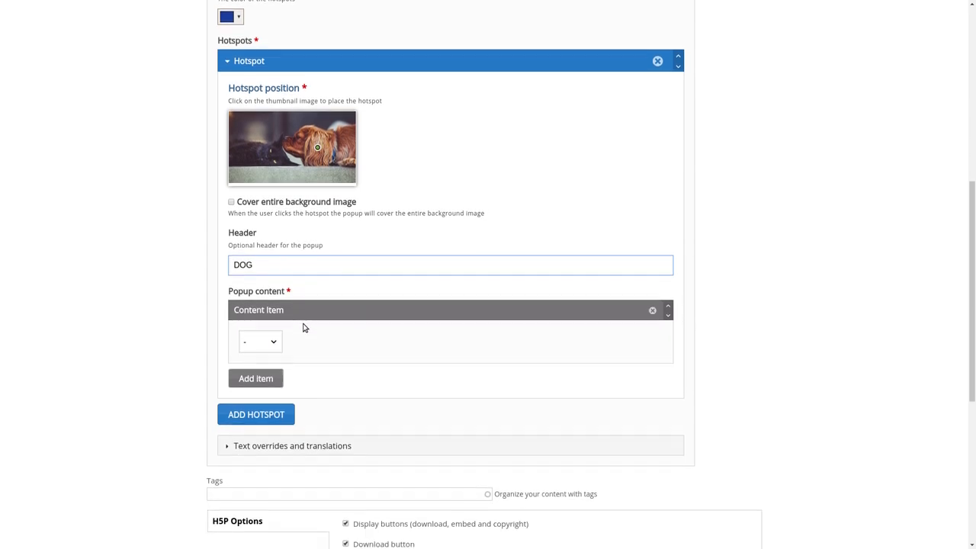
{"action": "left_click", "coordinate": [275, 321]}
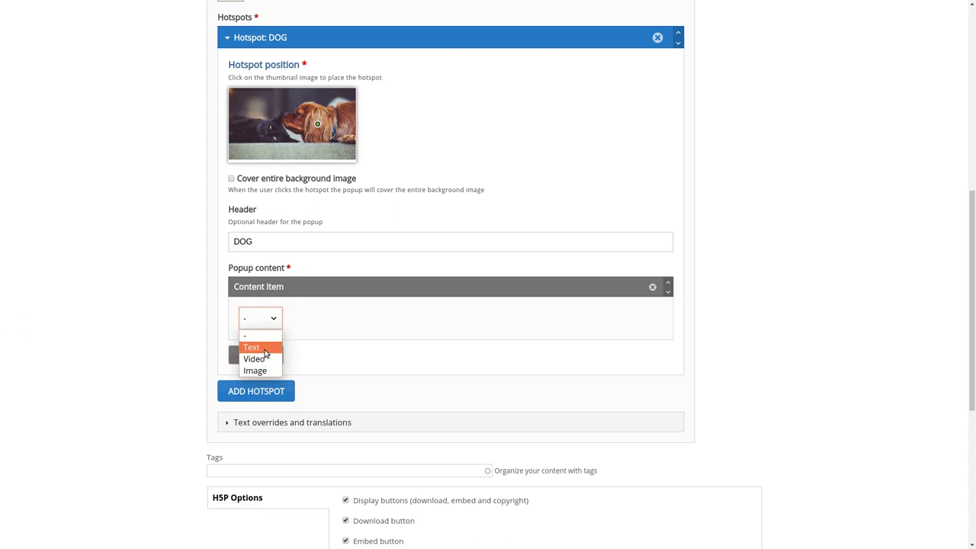
{"action": "left_click", "coordinate": [265, 351]}
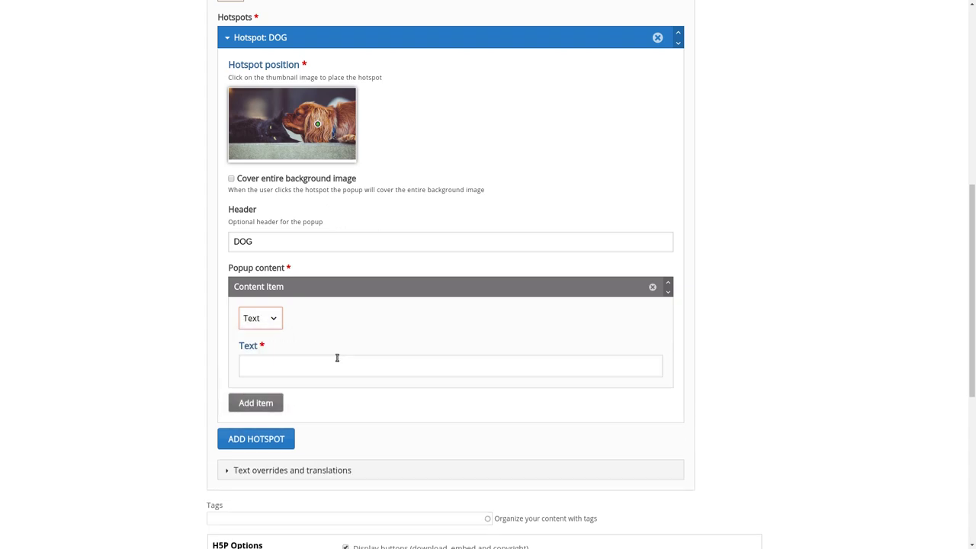
{"action": "left_click", "coordinate": [334, 371]}
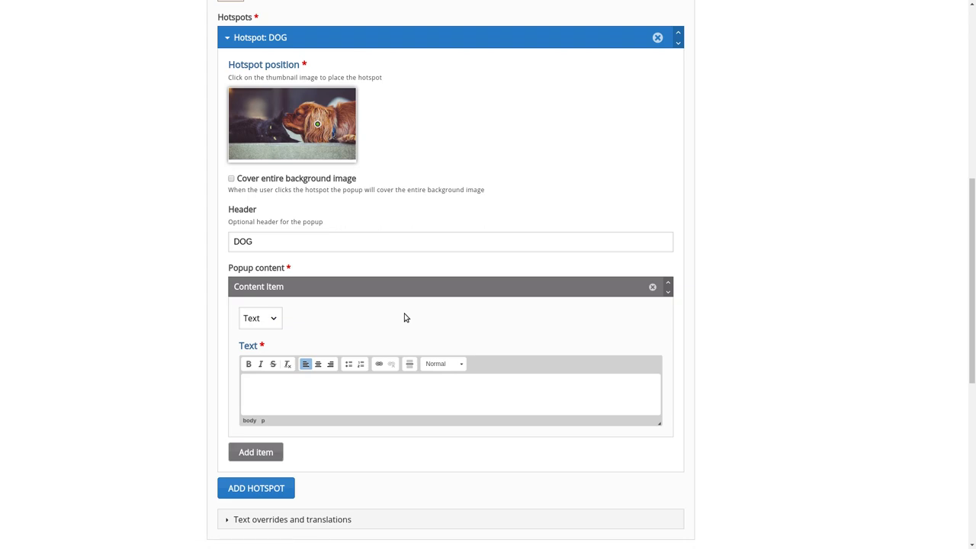
{"action": "type", "text": "This is a dog."}
Add a second popup content item of type Image to the DOG hotspot
{"action": "scroll", "coordinate": [404, 317], "scroll_direction": "down", "scroll_amount": 1}
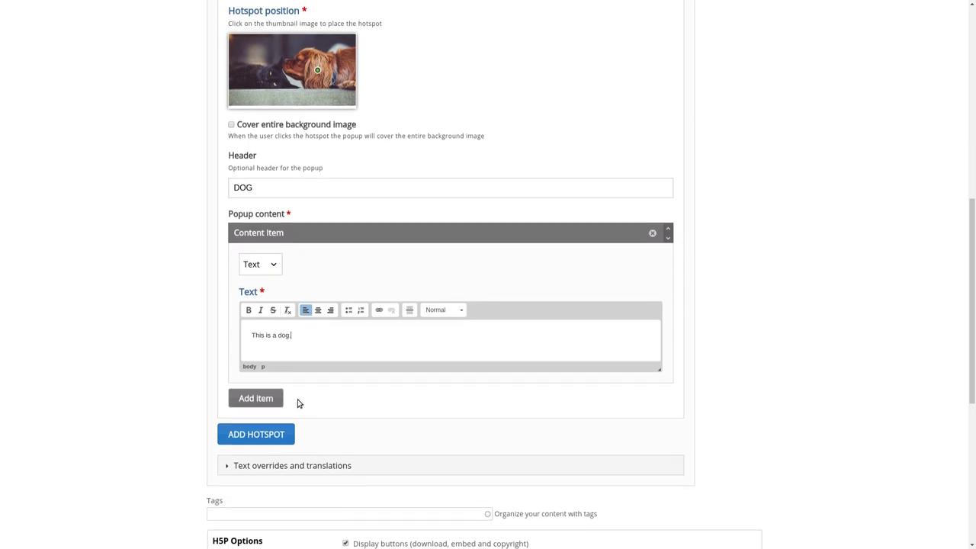
{"action": "left_click", "coordinate": [275, 403]}
{"action": "scroll", "coordinate": [276, 403], "scroll_direction": "down", "scroll_amount": 1}
{"action": "left_click", "coordinate": [273, 351]}
{"action": "left_click", "coordinate": [276, 402]}
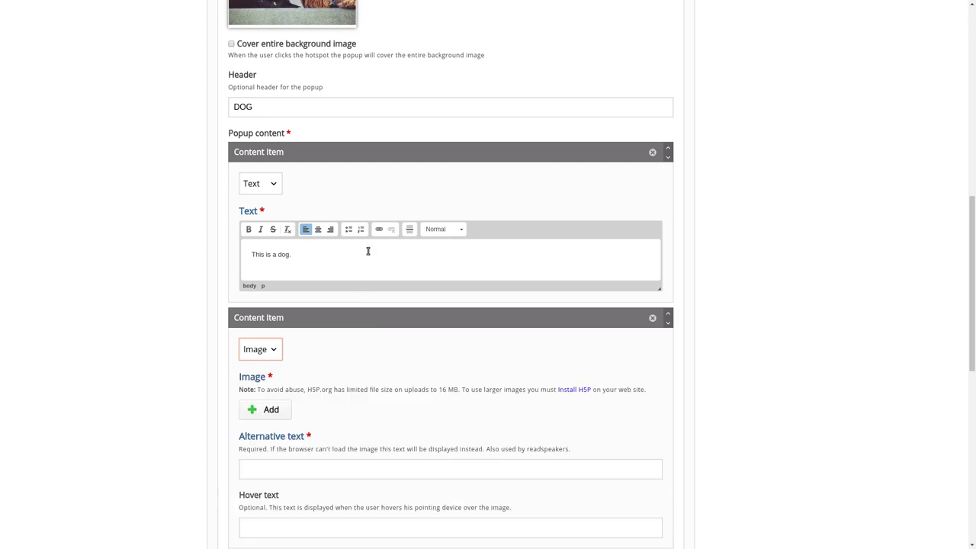
Upload husky.jpg from the Desktop into the popup's image item and set its alternative text to "Husky"
{"action": "scroll", "coordinate": [296, 404], "scroll_direction": "down", "scroll_amount": 1}
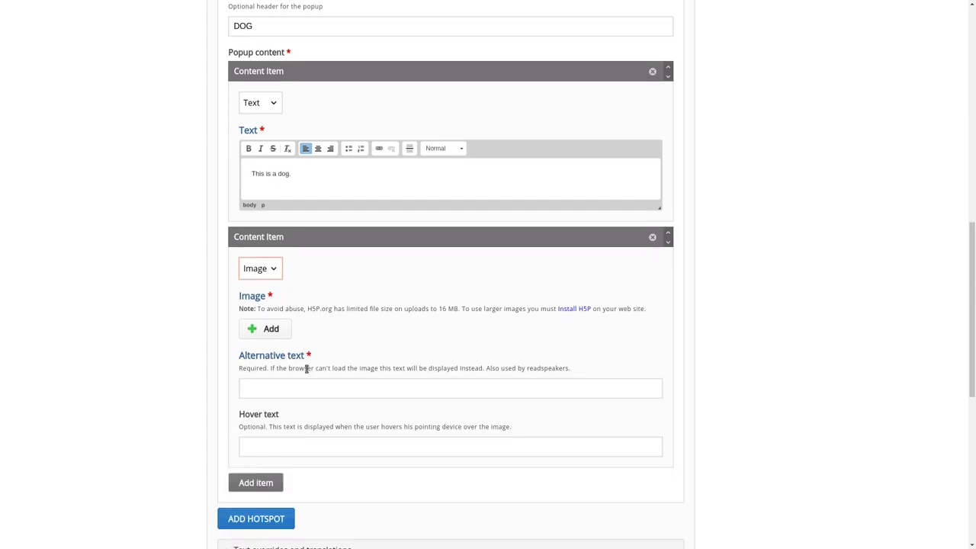
{"action": "left_click", "coordinate": [279, 331]}
{"action": "left_click", "coordinate": [376, 118]}
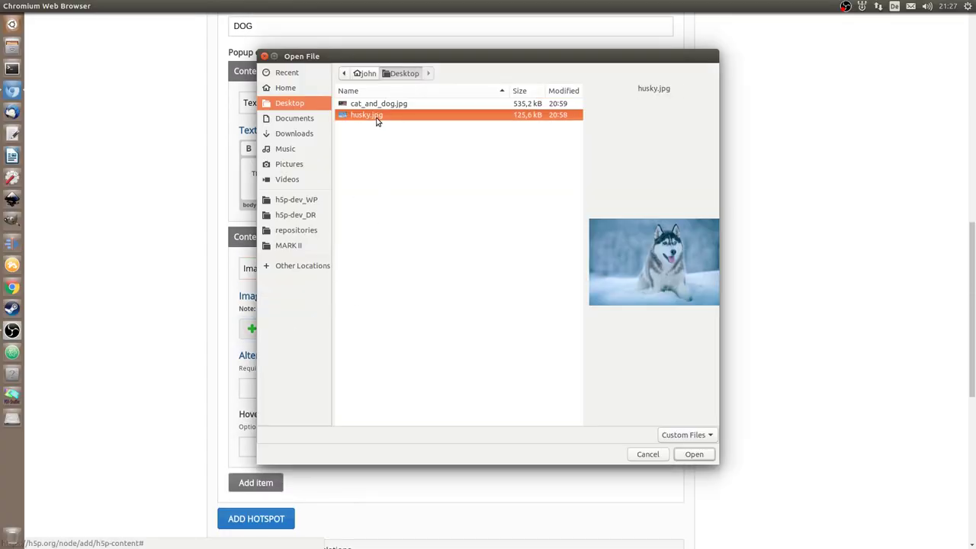
{"action": "left_click", "coordinate": [691, 458]}
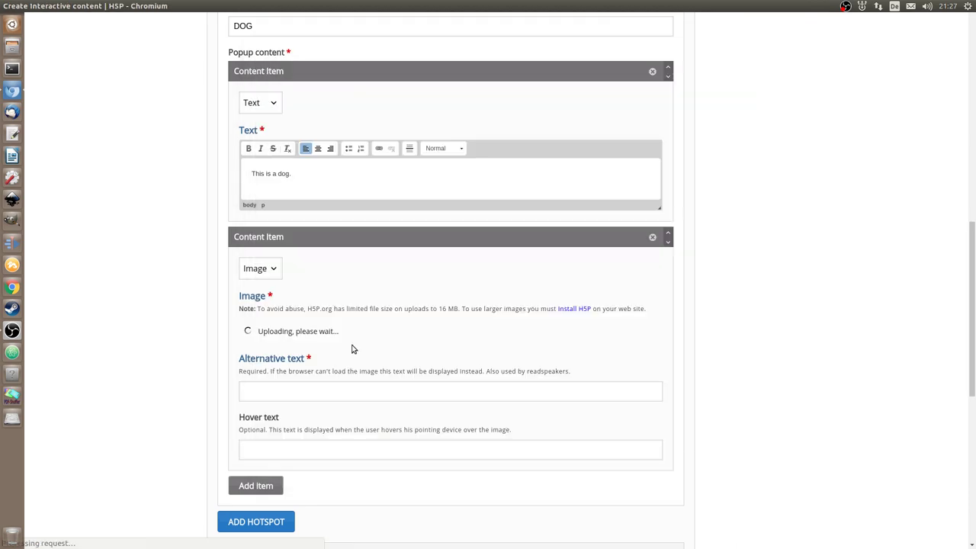
{"action": "scroll", "coordinate": [351, 347], "scroll_direction": "down", "scroll_amount": 3}
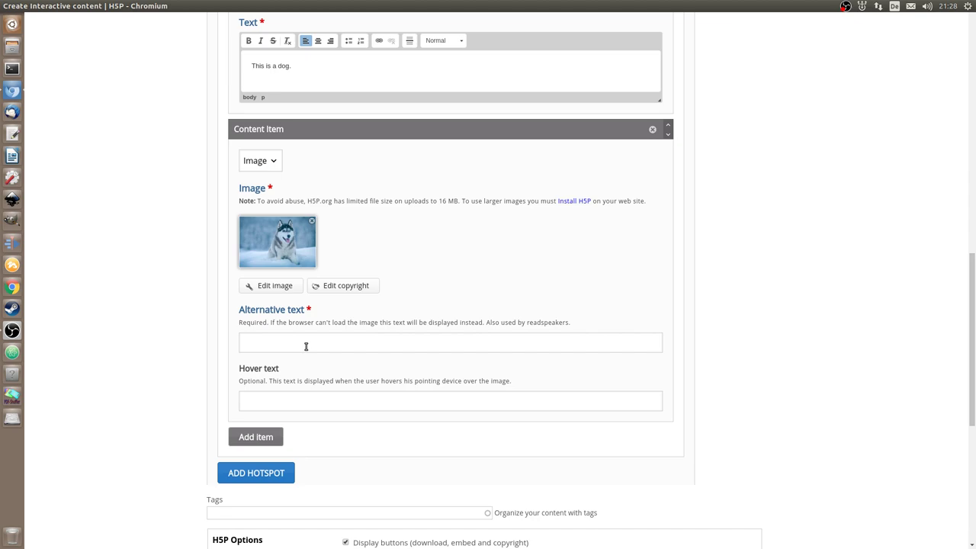
{"action": "left_click", "coordinate": [306, 346]}
{"action": "type", "text": "Husky"}
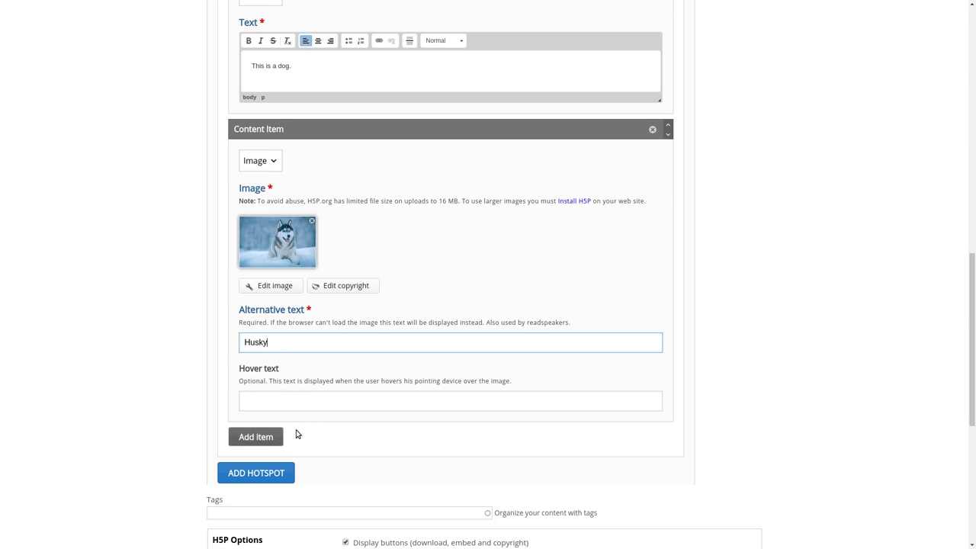
Add a second hotspot and place it on the black cat in the thumbnail
{"action": "scroll", "coordinate": [298, 434], "scroll_direction": "down", "scroll_amount": 1}
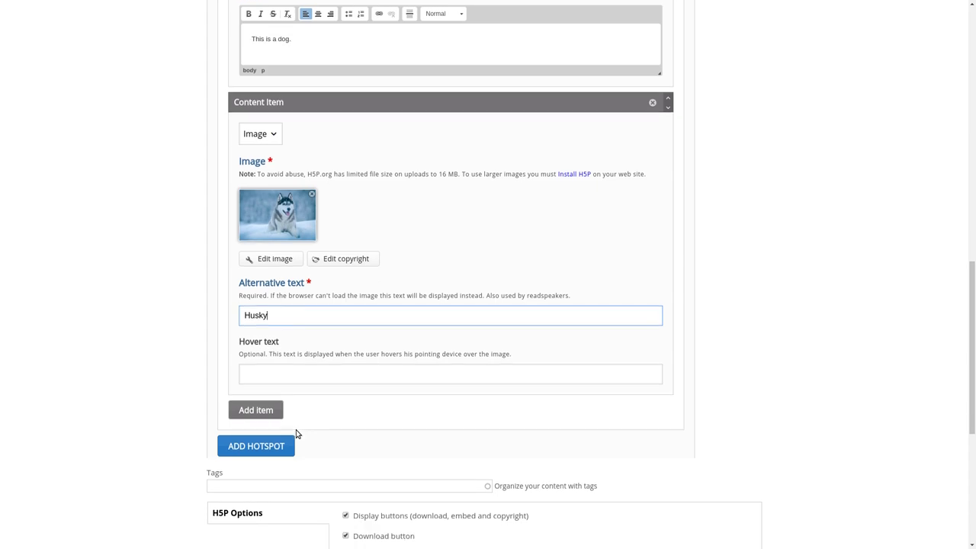
{"action": "scroll", "coordinate": [325, 384], "scroll_direction": "down", "scroll_amount": 1}
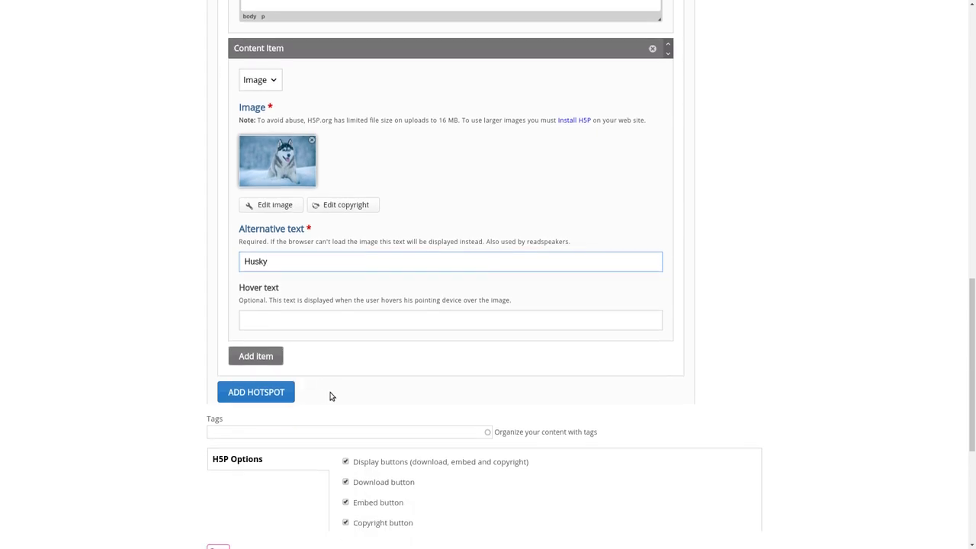
{"action": "left_click", "coordinate": [283, 398]}
{"action": "scroll", "coordinate": [283, 398], "scroll_direction": "down", "scroll_amount": 3}
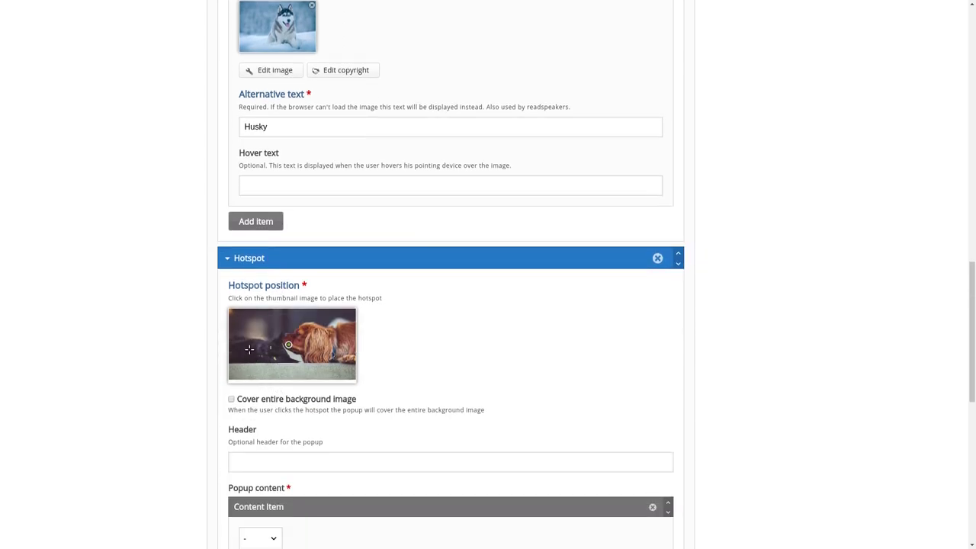
{"action": "left_click", "coordinate": [250, 349]}
{"action": "left_click", "coordinate": [266, 353]}
{"action": "scroll", "coordinate": [222, 344], "scroll_direction": "down", "scroll_amount": 3}
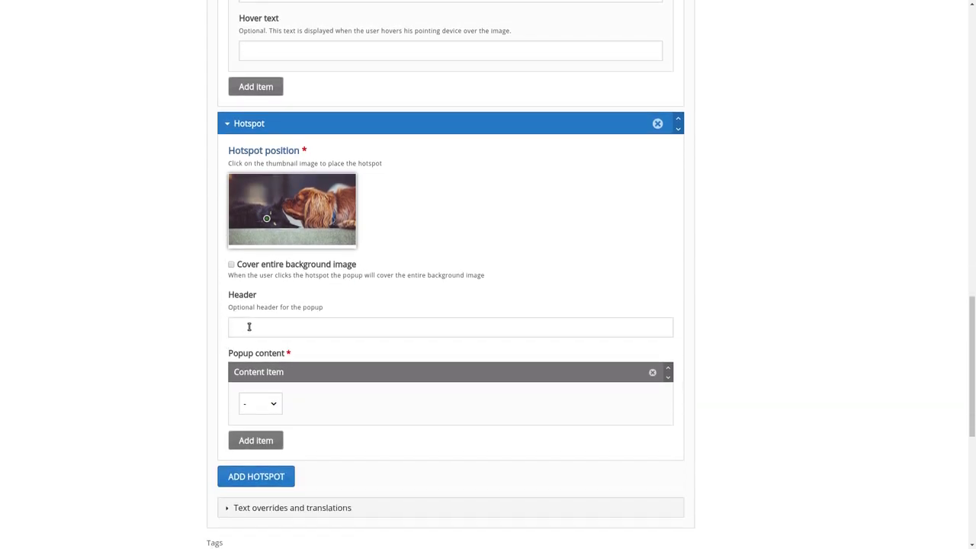
Give the cat hotspot the header "CAT" and make its popup cover the entire background image
{"action": "left_click", "coordinate": [249, 327]}
{"action": "type", "text": "CAT"}
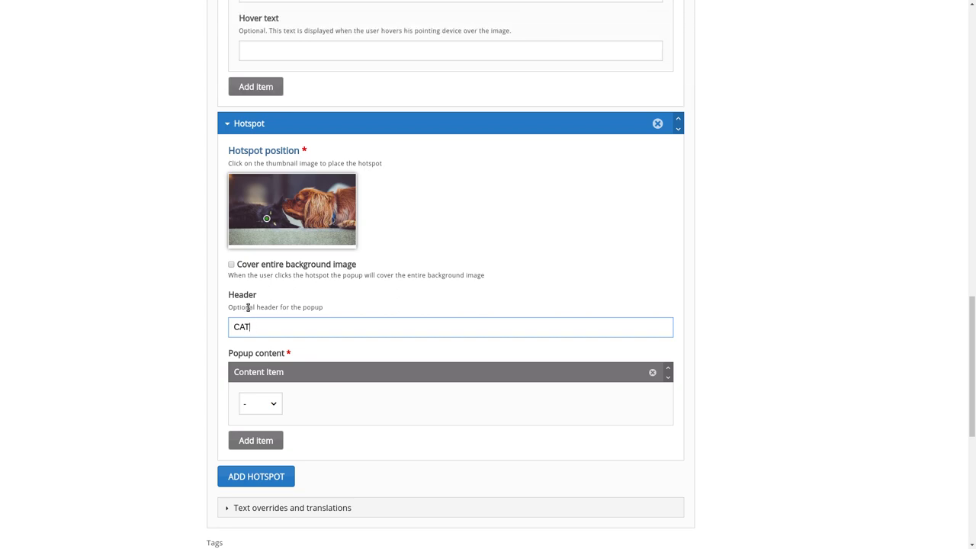
{"action": "left_click", "coordinate": [232, 267]}
{"action": "scroll", "coordinate": [287, 282], "scroll_direction": "down", "scroll_amount": 2}
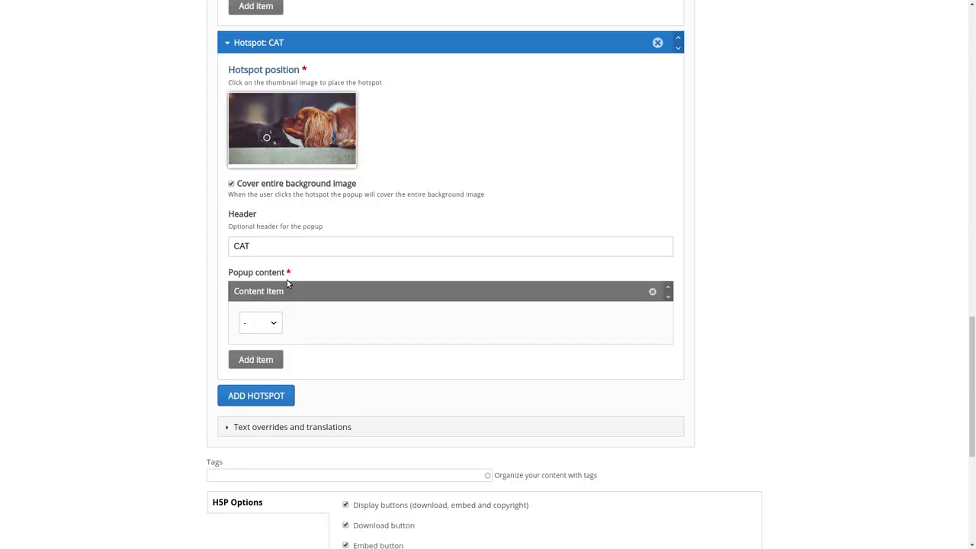
{"action": "left_click", "coordinate": [276, 272]}
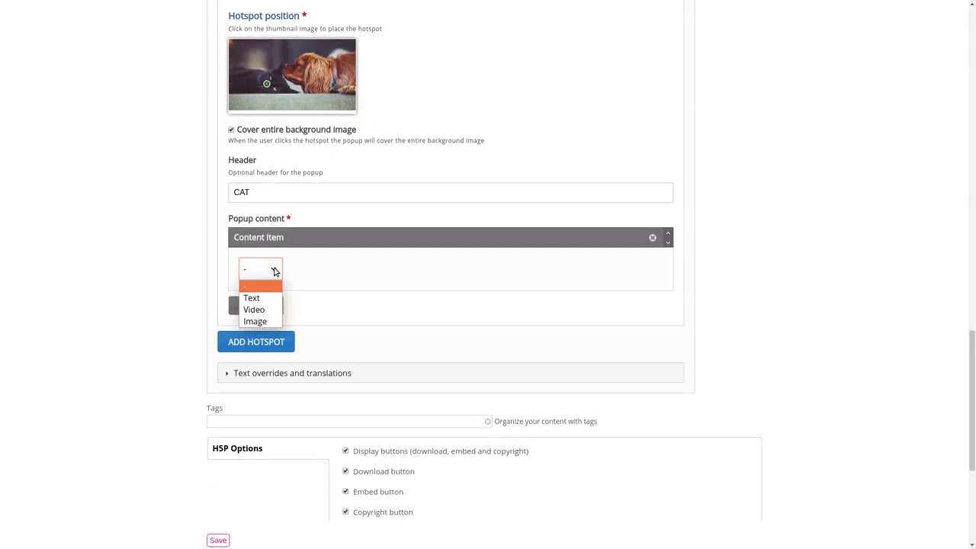
{"action": "left_click", "coordinate": [268, 311]}
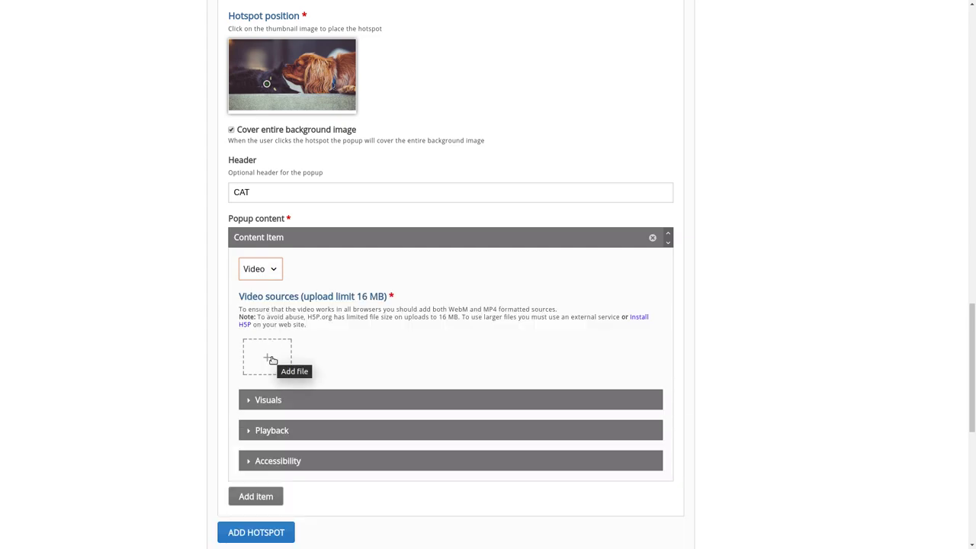
{"action": "left_click", "coordinate": [272, 359]}
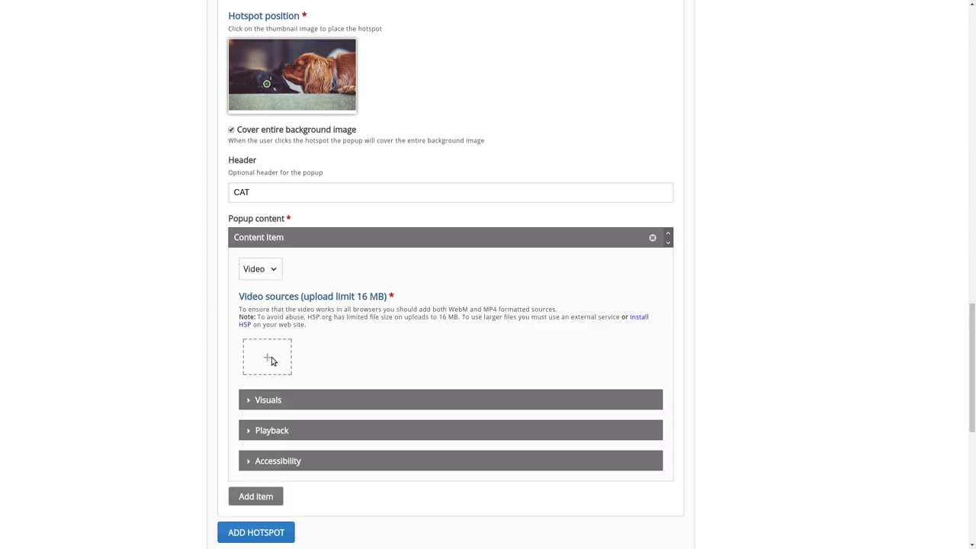
{"action": "left_click", "coordinate": [498, 364]}
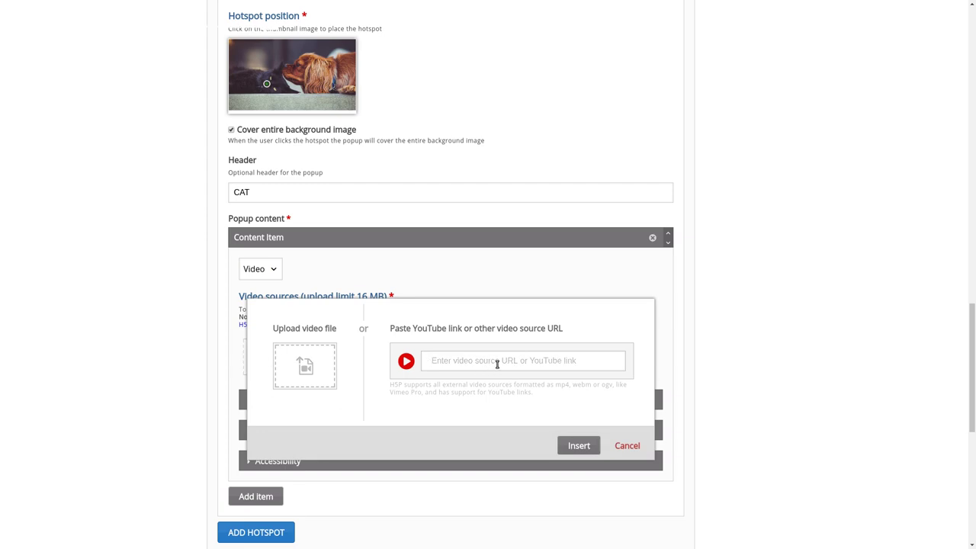
{"action": "type", "text": "https://www.youtube.com/watch?v=VJHnPUFfCU"}
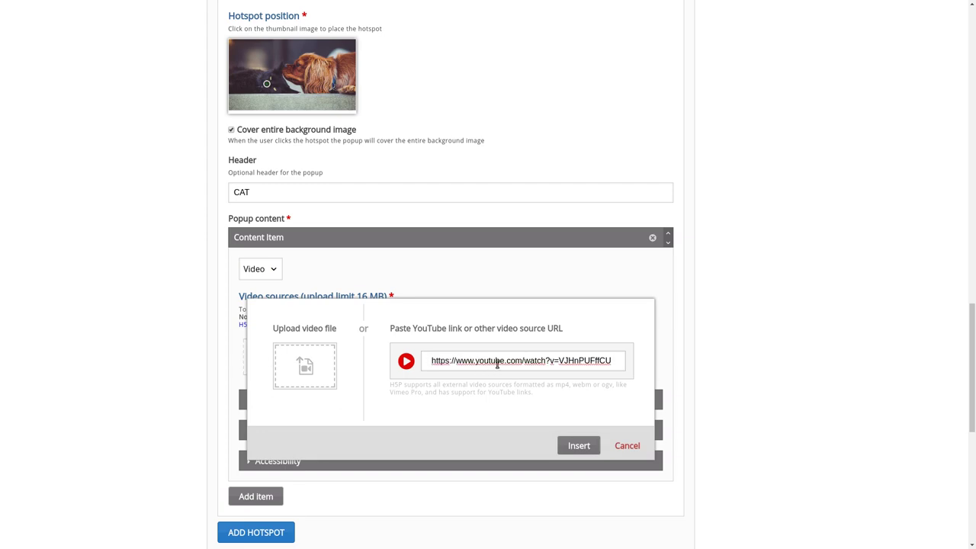
{"action": "left_click", "coordinate": [572, 447]}
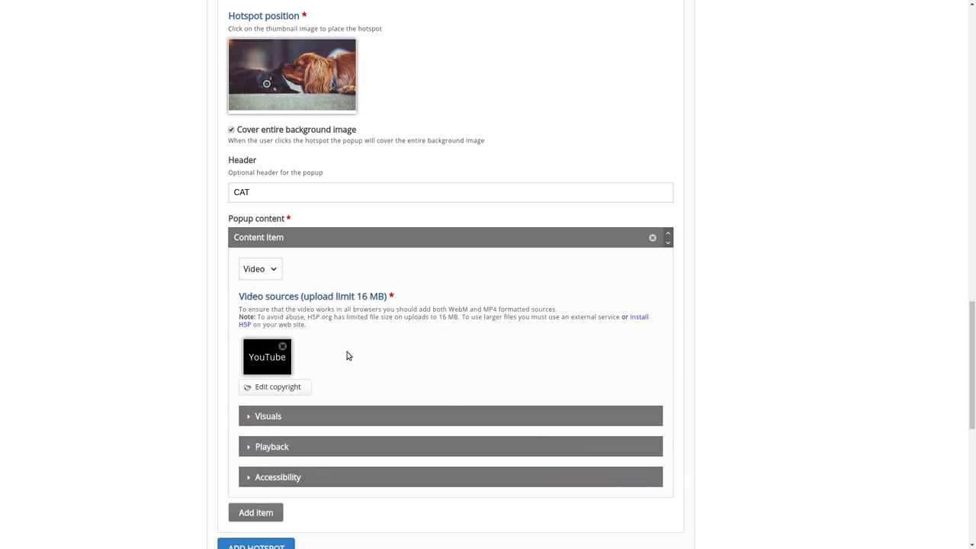
Examine the playback and accessibility options of the CAT hotspot's video
{"action": "scroll", "coordinate": [346, 346], "scroll_direction": "down", "scroll_amount": 1}
{"action": "scroll", "coordinate": [344, 333], "scroll_direction": "down", "scroll_amount": 1}
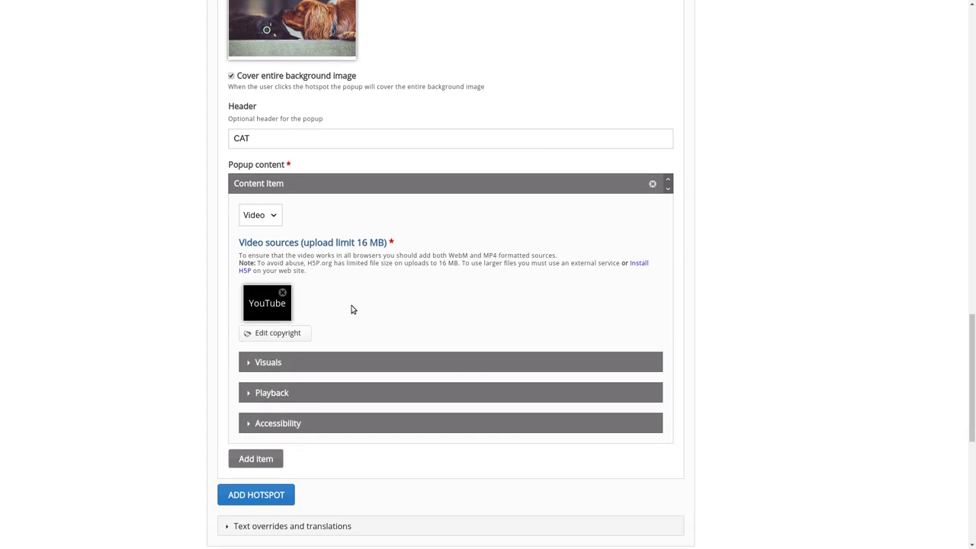
{"action": "scroll", "coordinate": [347, 303], "scroll_direction": "down", "scroll_amount": 2}
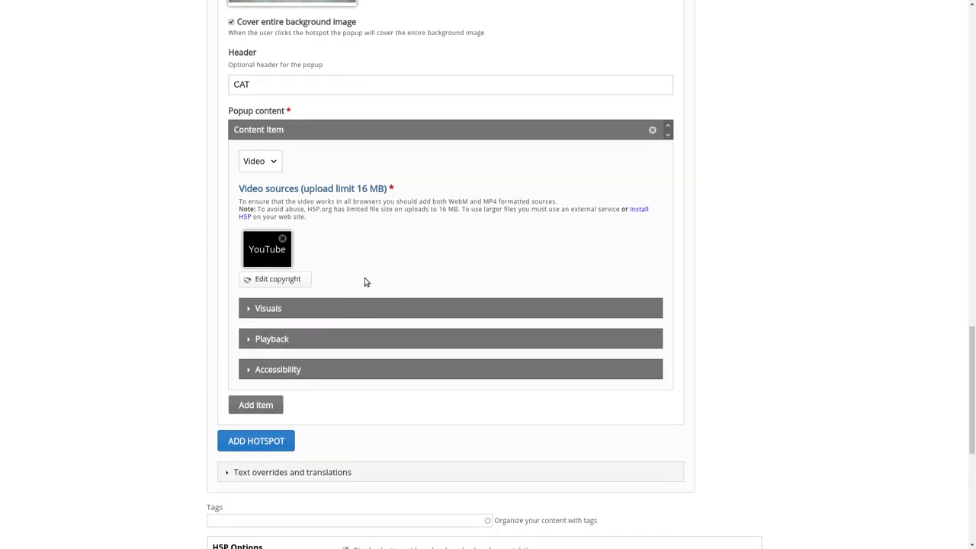
{"action": "scroll", "coordinate": [345, 275], "scroll_direction": "down", "scroll_amount": 1}
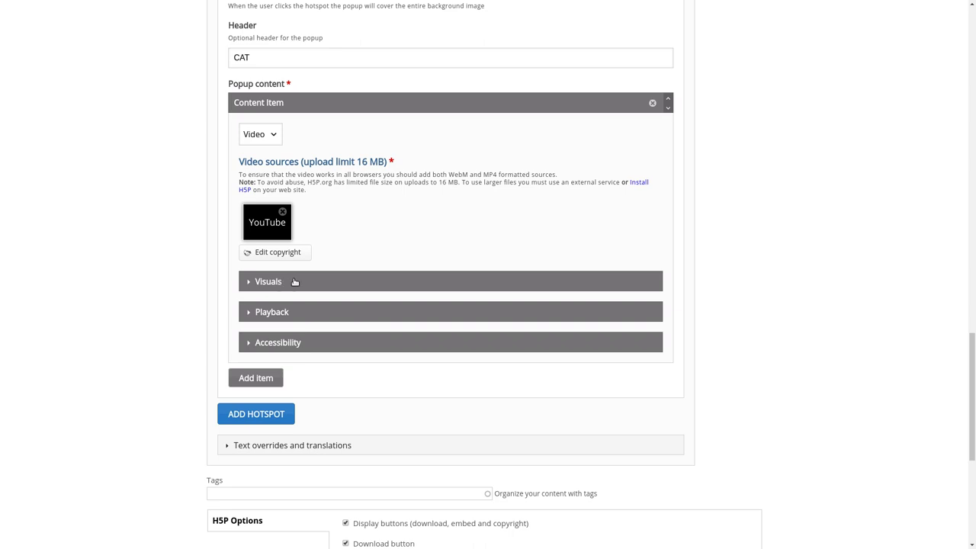
{"action": "left_click", "coordinate": [250, 314]}
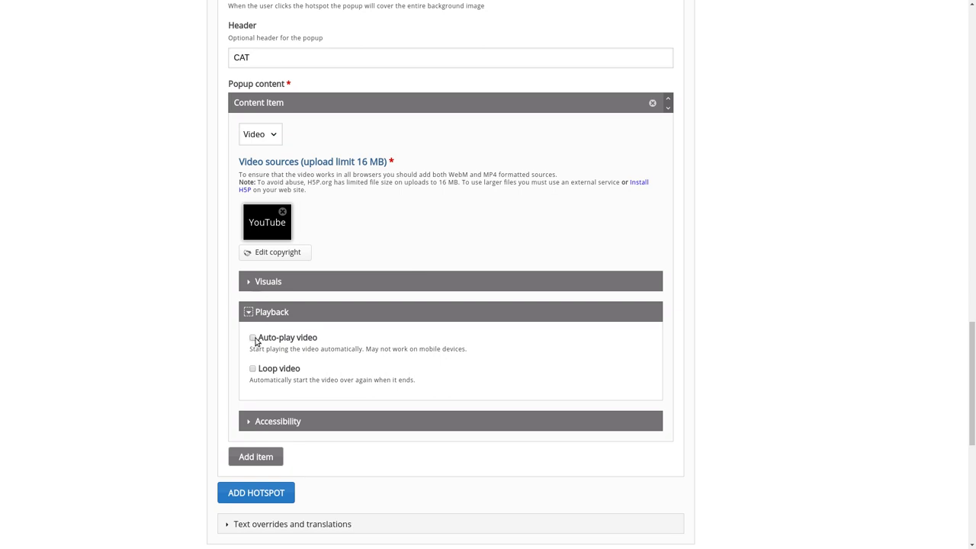
{"action": "left_click", "coordinate": [250, 313]}
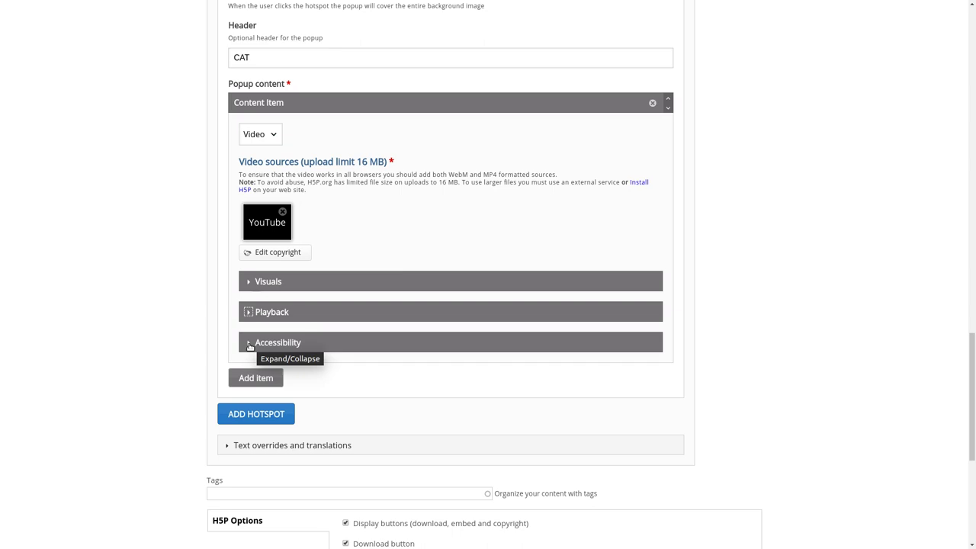
{"action": "left_click", "coordinate": [249, 344]}
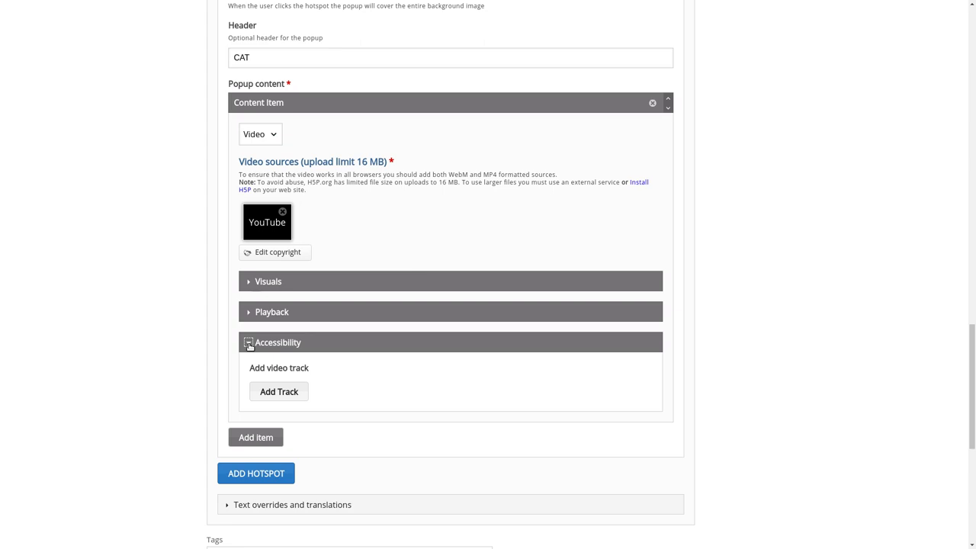
{"action": "left_click", "coordinate": [249, 344]}
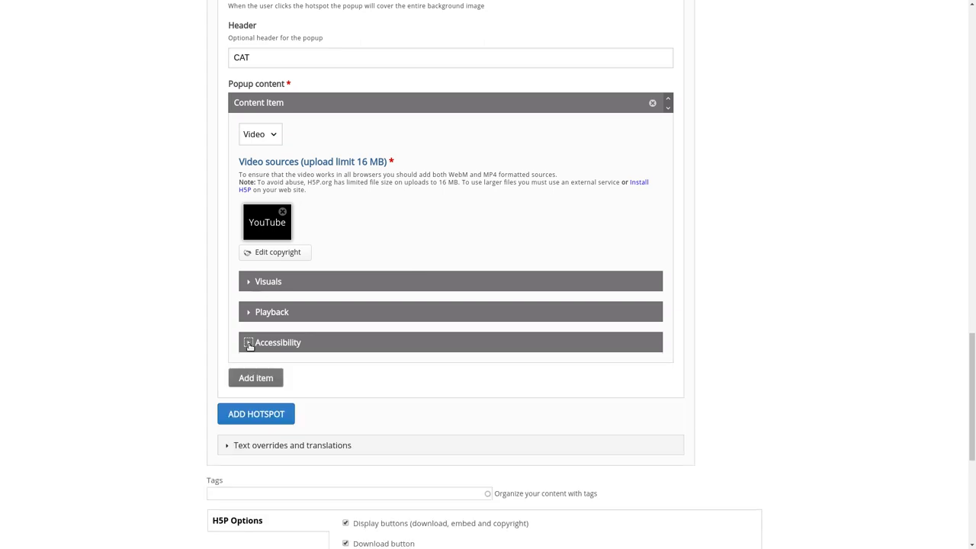
Save the "cat and dog" content and view the resulting hotspot image in full screen
{"action": "scroll", "coordinate": [305, 349], "scroll_direction": "down", "scroll_amount": 2}
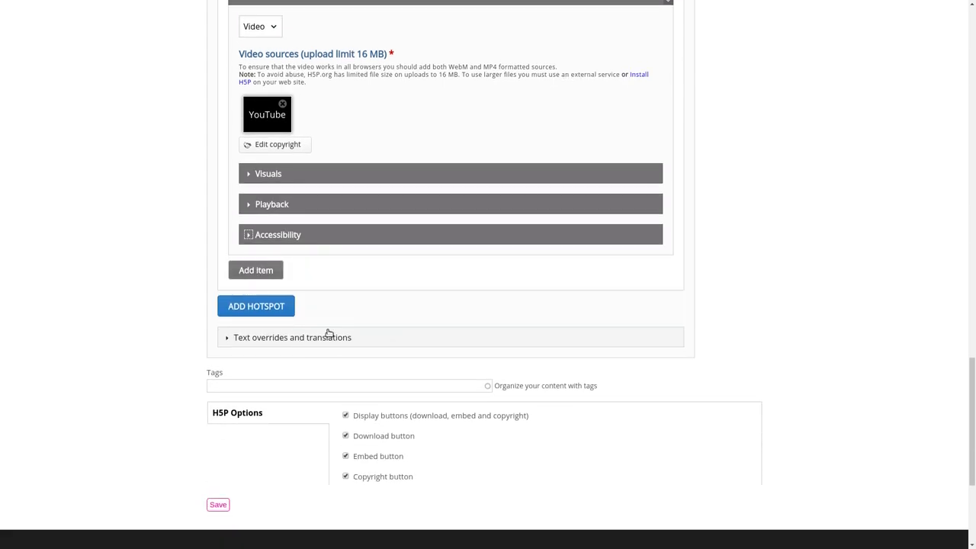
{"action": "scroll", "coordinate": [327, 334], "scroll_direction": "down", "scroll_amount": 1}
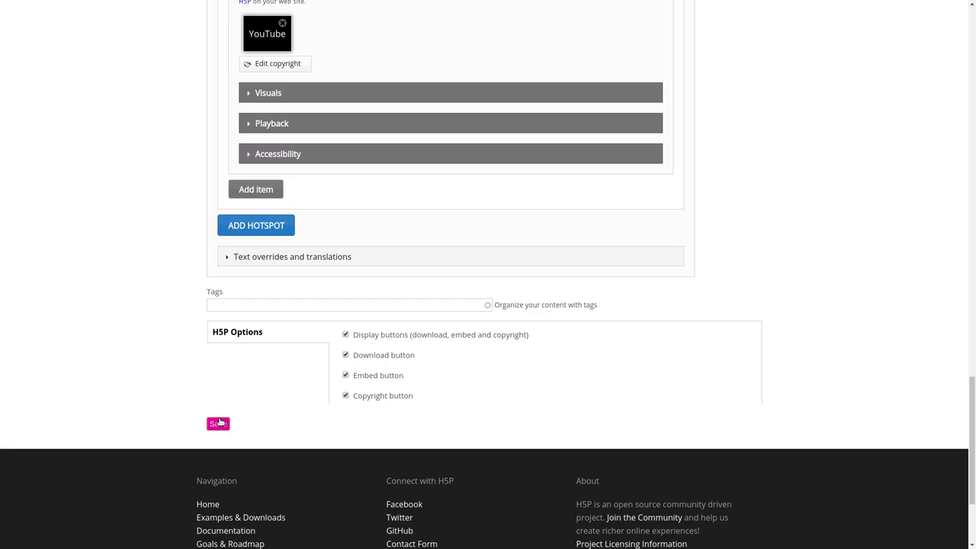
{"action": "left_click", "coordinate": [220, 423]}
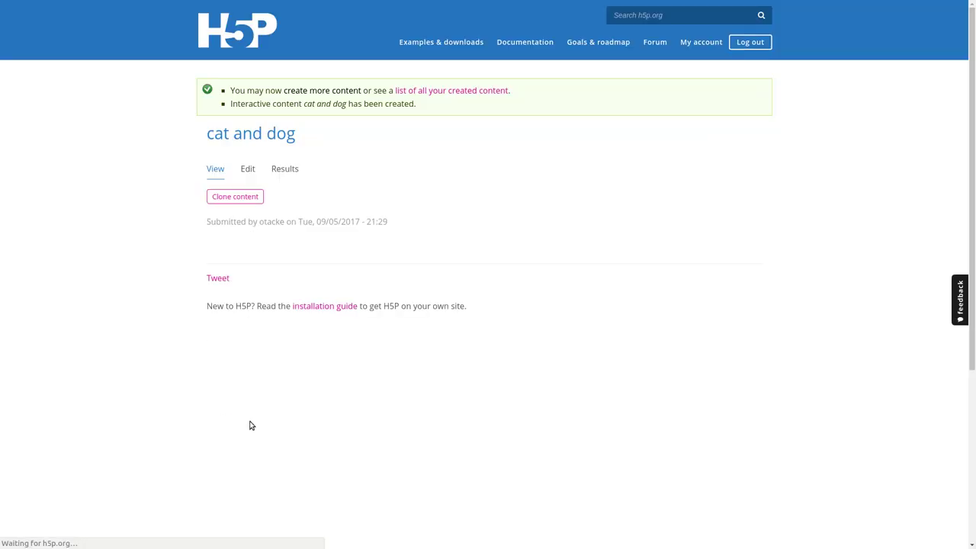
{"action": "scroll", "coordinate": [500, 200], "scroll_direction": "down", "scroll_amount": 2}
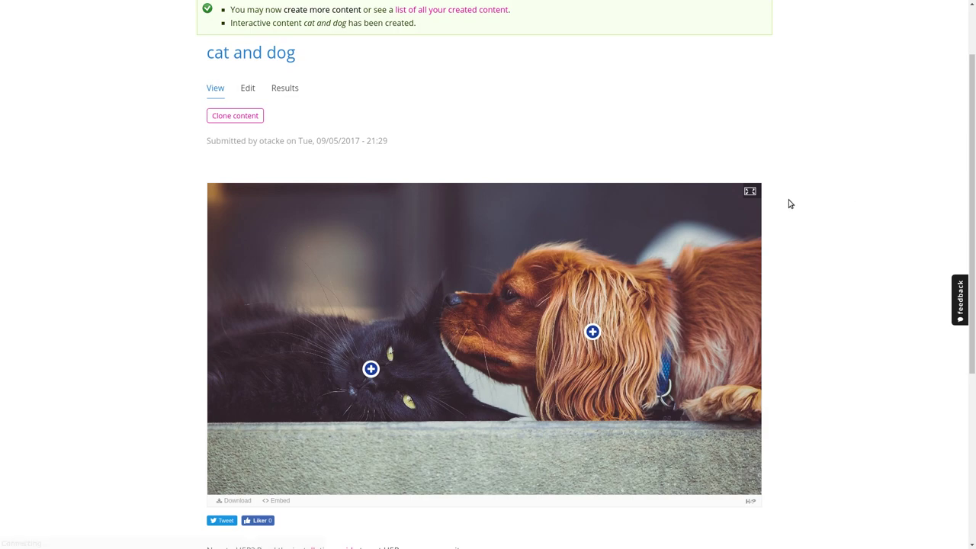
{"action": "left_click", "coordinate": [750, 192]}
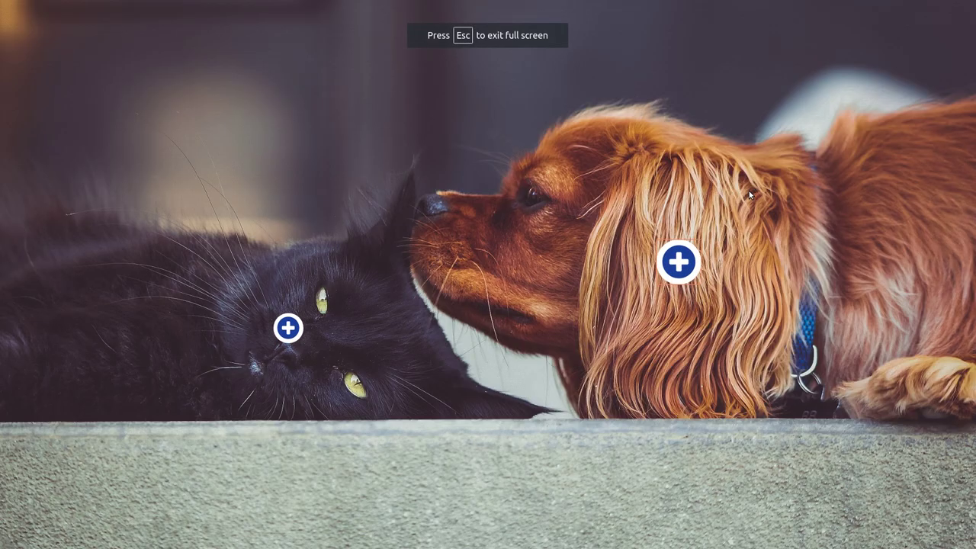